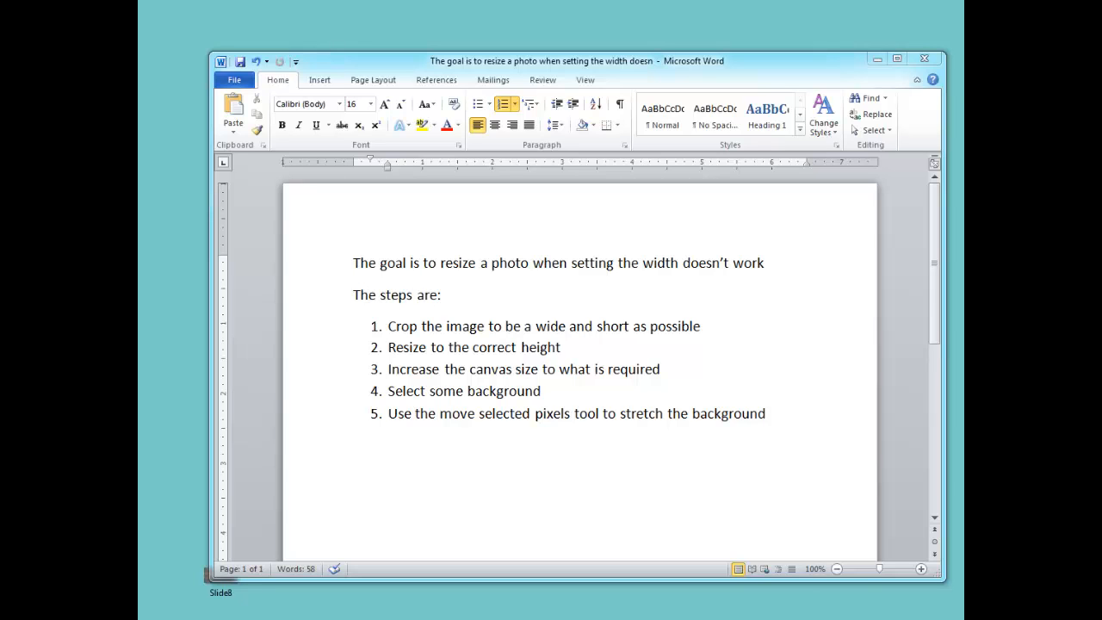
Switch from the Word document to Paint.NET and open the image 114 from the Desktop.
click(876, 60)
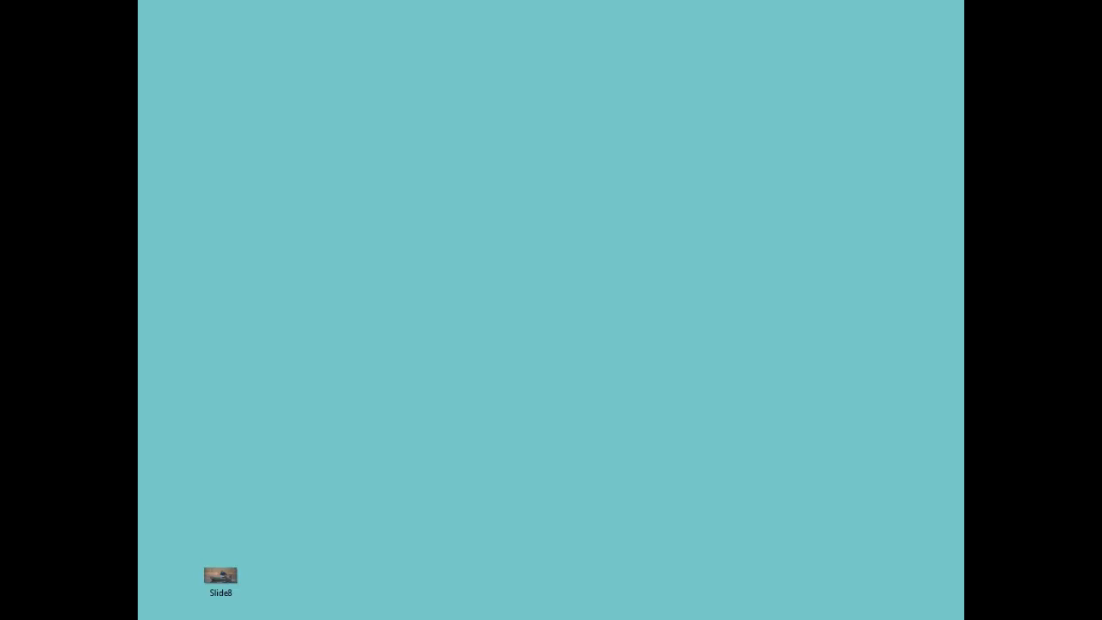
click(355, 618)
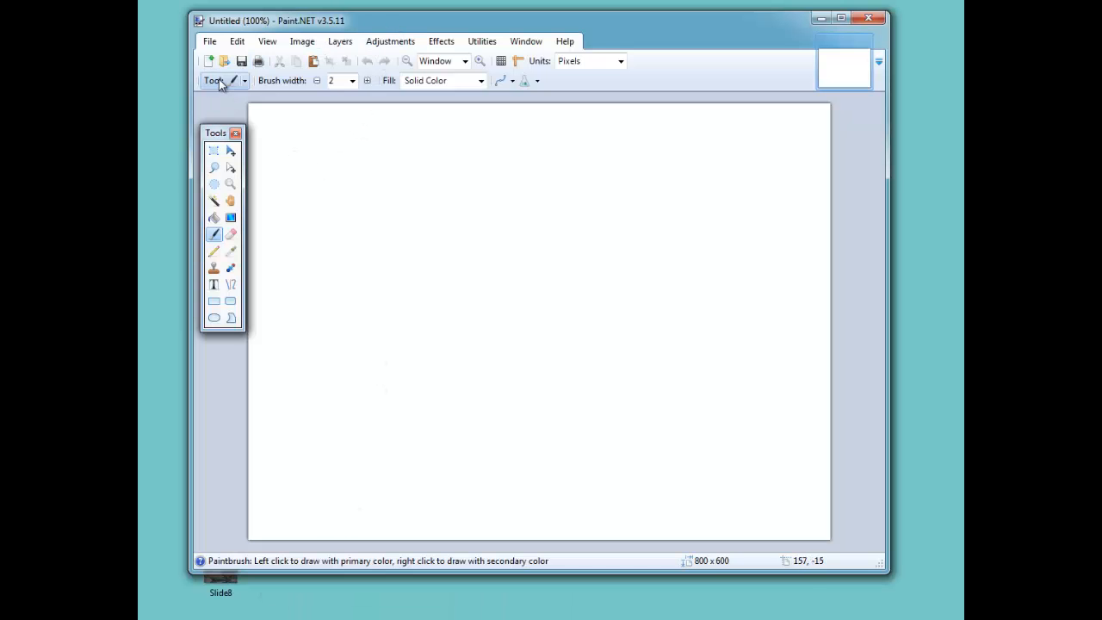
click(212, 44)
click(220, 75)
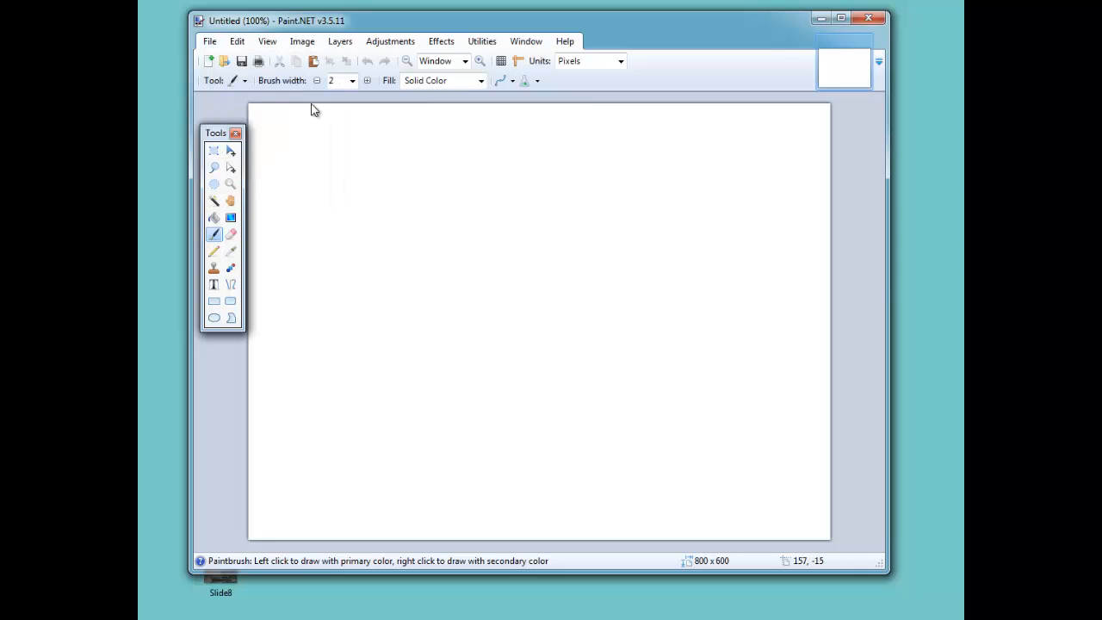
click(437, 146)
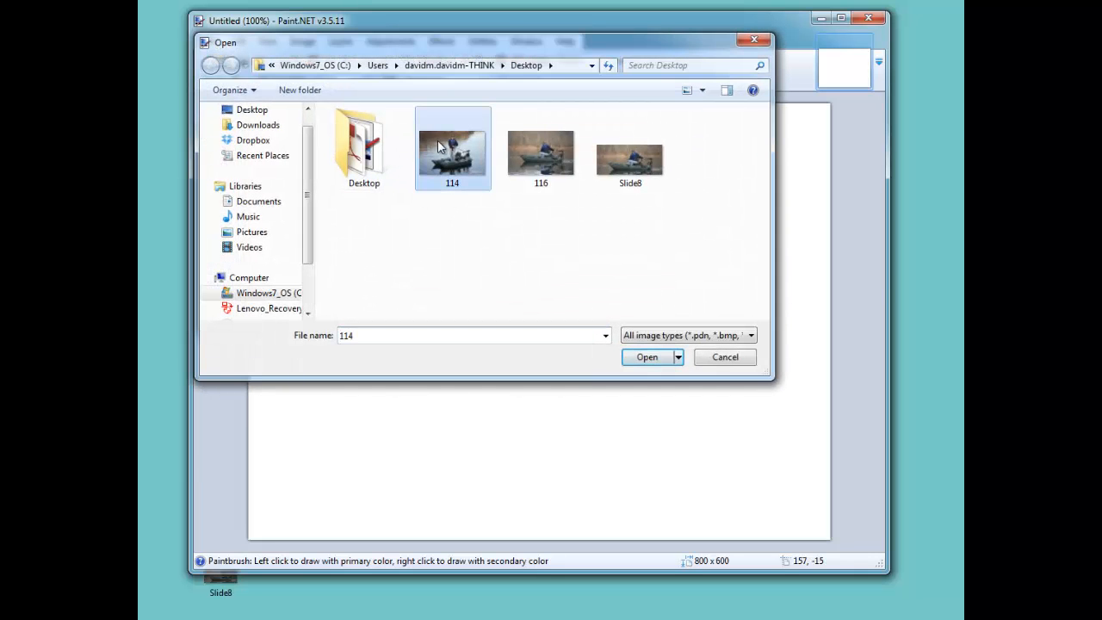
double_click(437, 146)
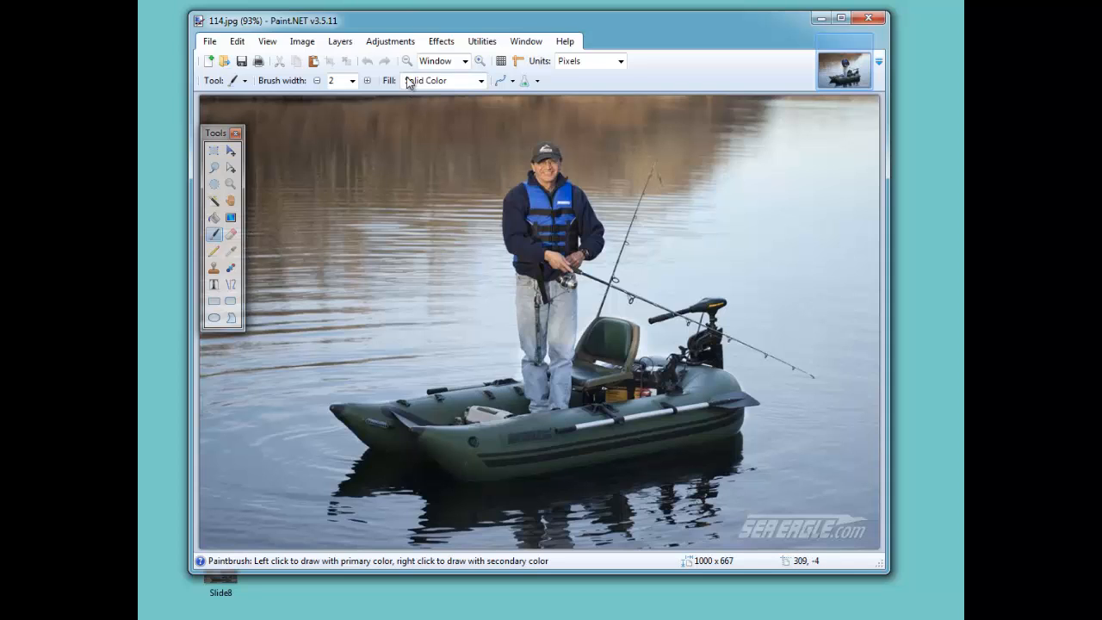
Rearrange the Tools palette and the Paint.NET window so the palette sits beside the image.
drag(207, 134, 144, 136)
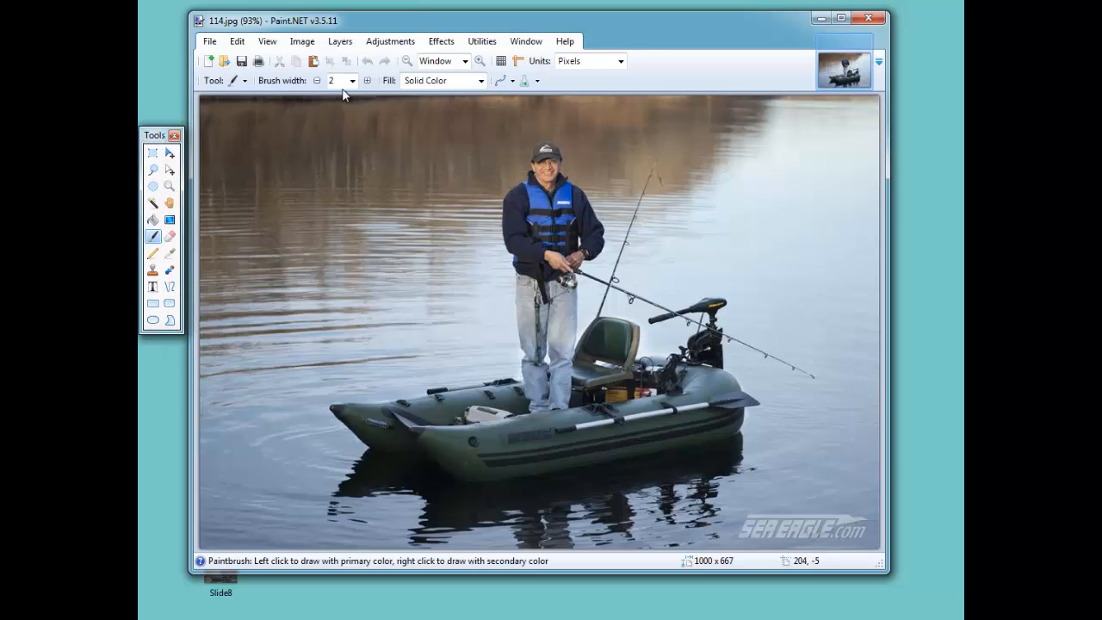
drag(614, 33, 665, 31)
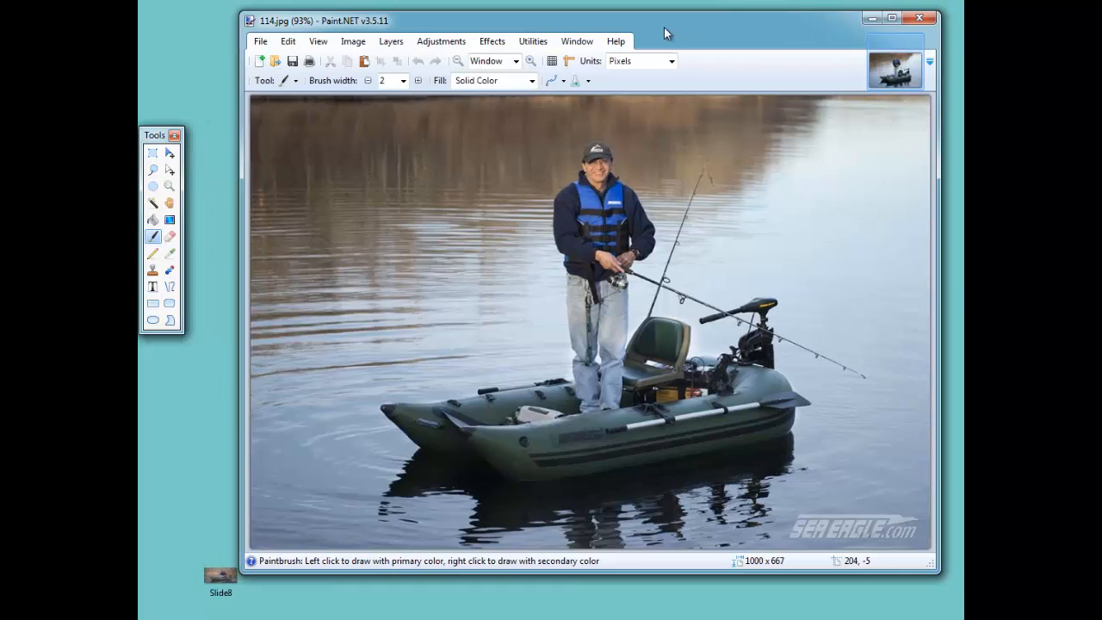
drag(158, 137, 177, 140)
Resize the image to a width of 745 pixels with aspect ratio maintained.
click(352, 41)
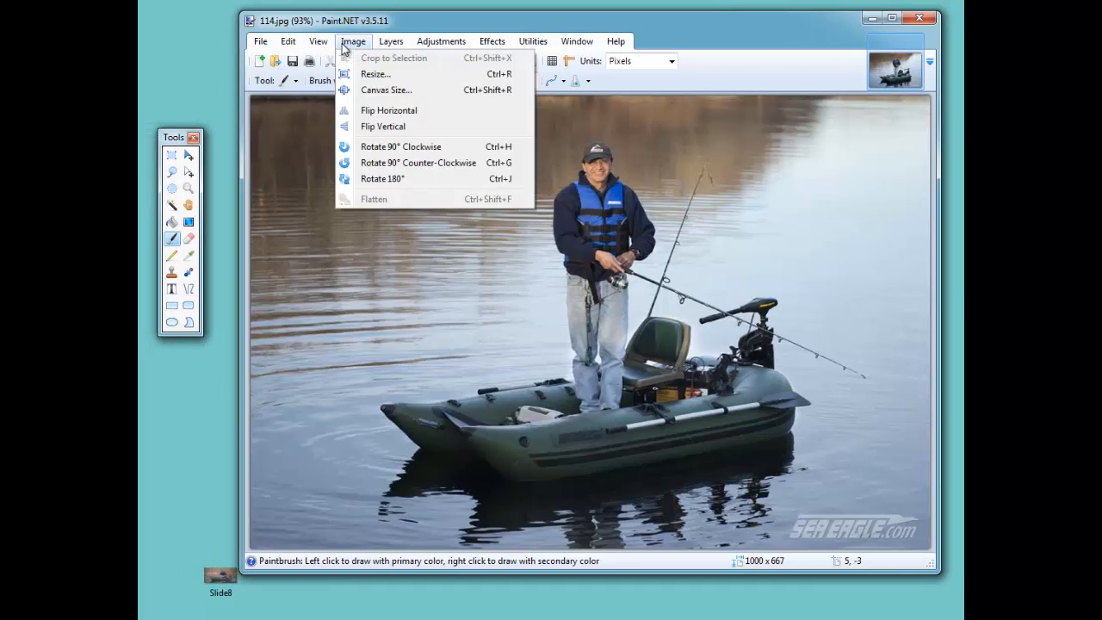
click(369, 75)
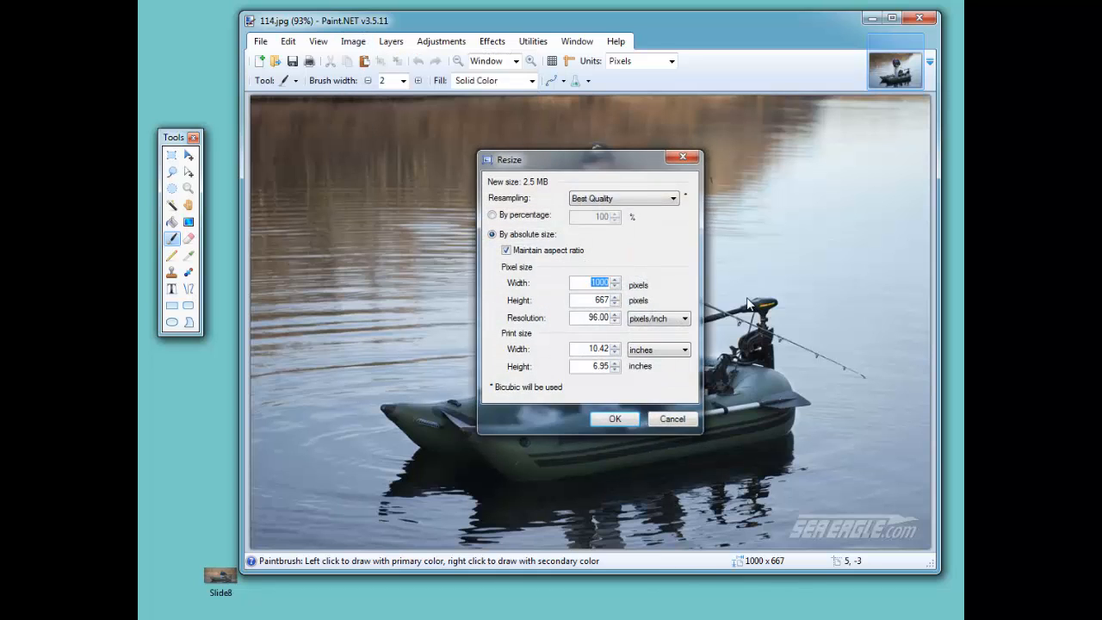
text(745)
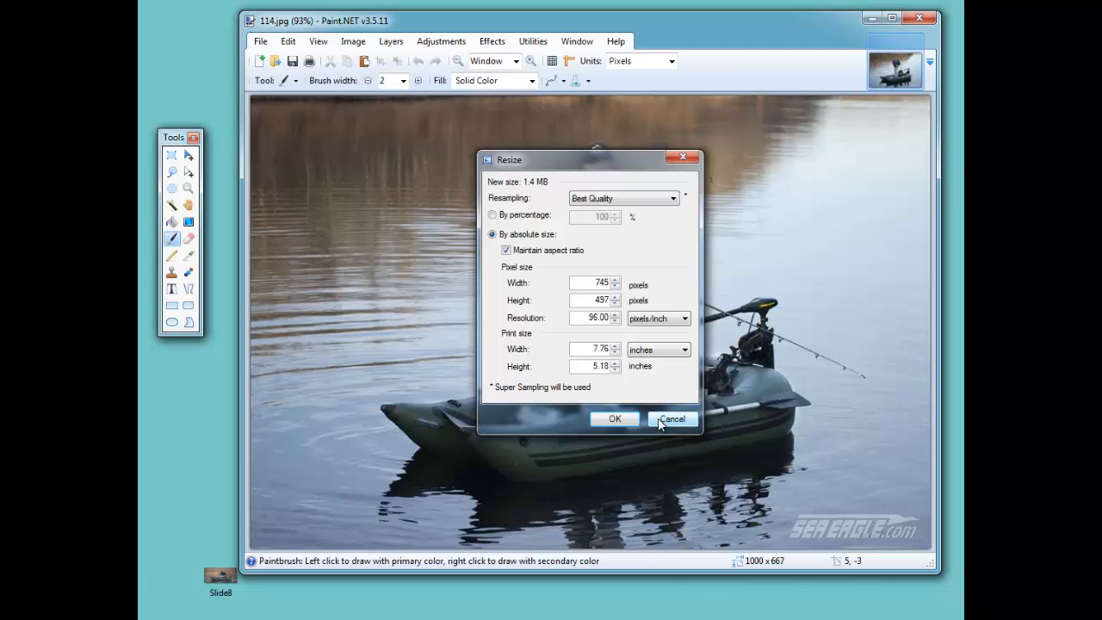
click(611, 418)
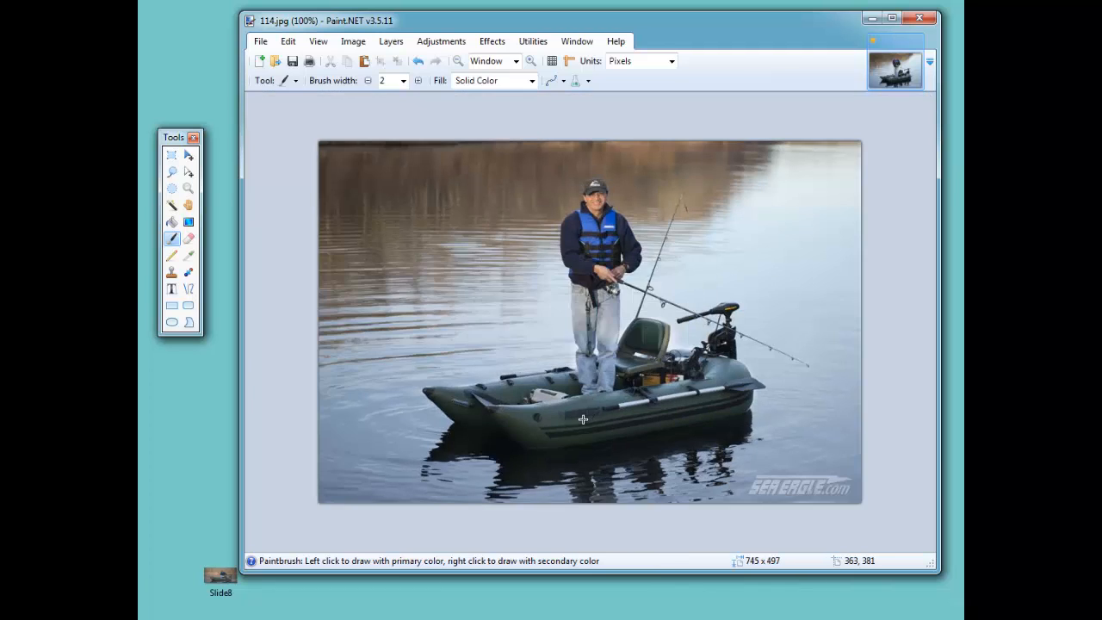
Select the upper part of the image about 745 x 341 pixels, move the selection outline down, then deselect.
click(173, 155)
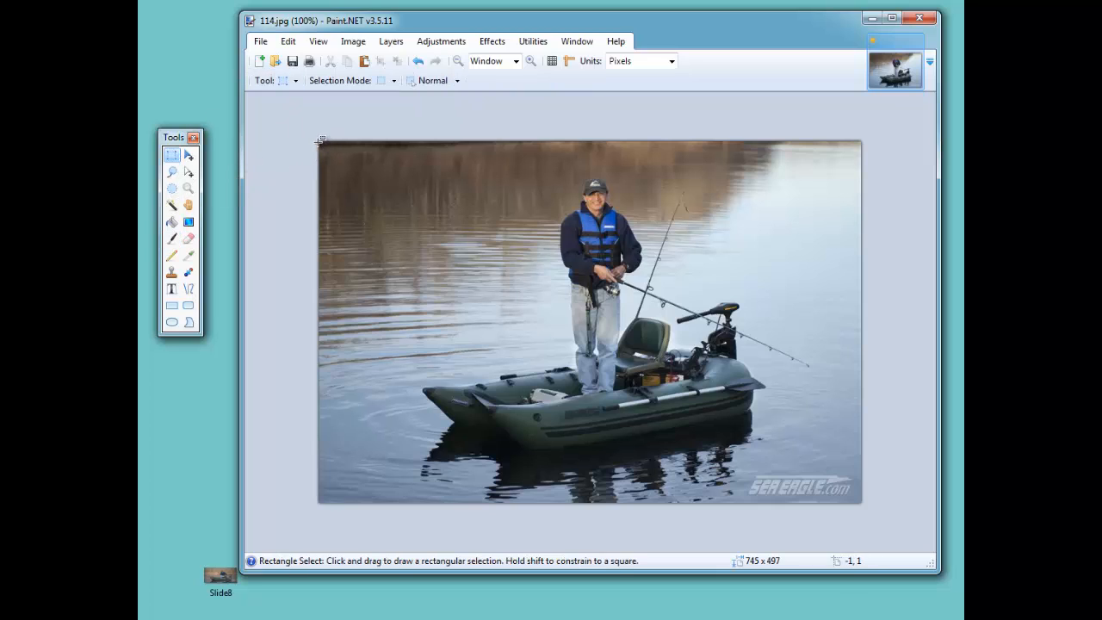
drag(318, 141, 875, 390)
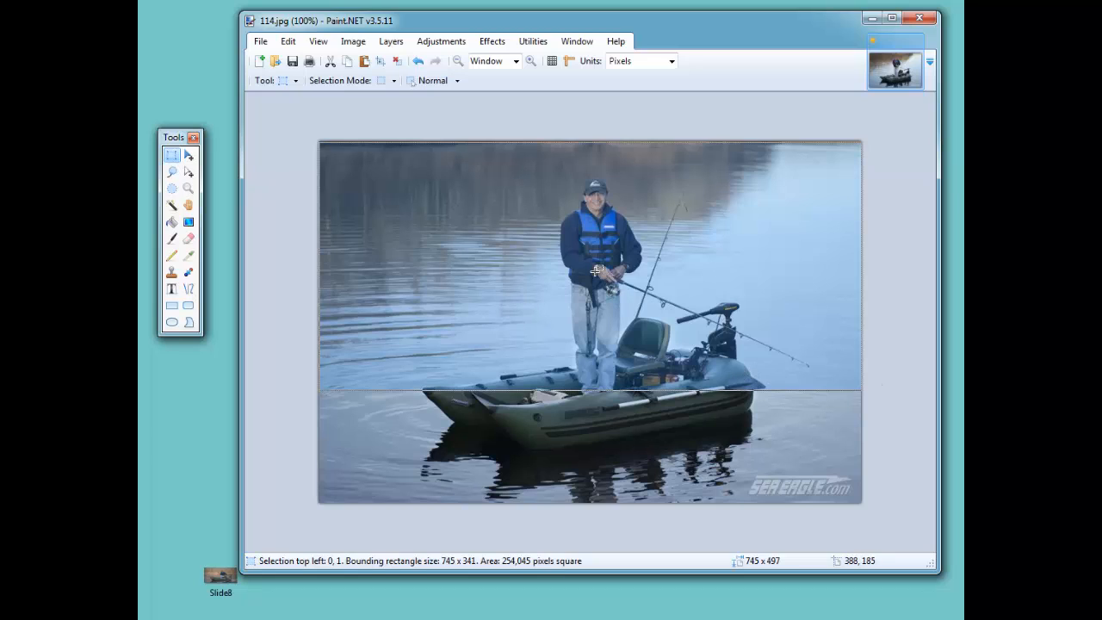
click(189, 175)
drag(506, 205, 505, 292)
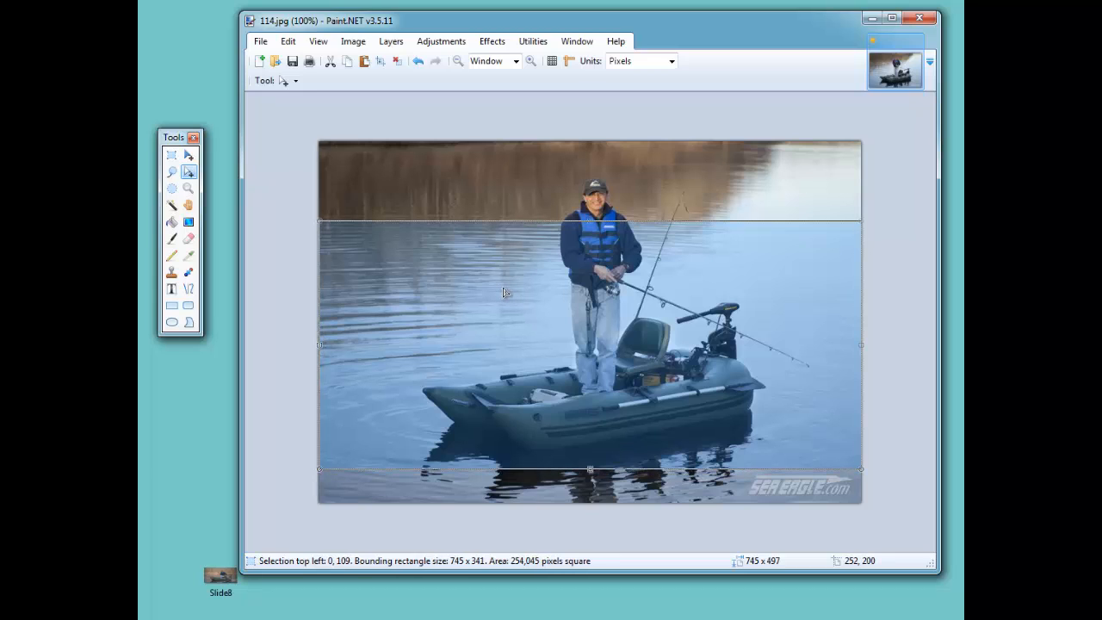
click(174, 160)
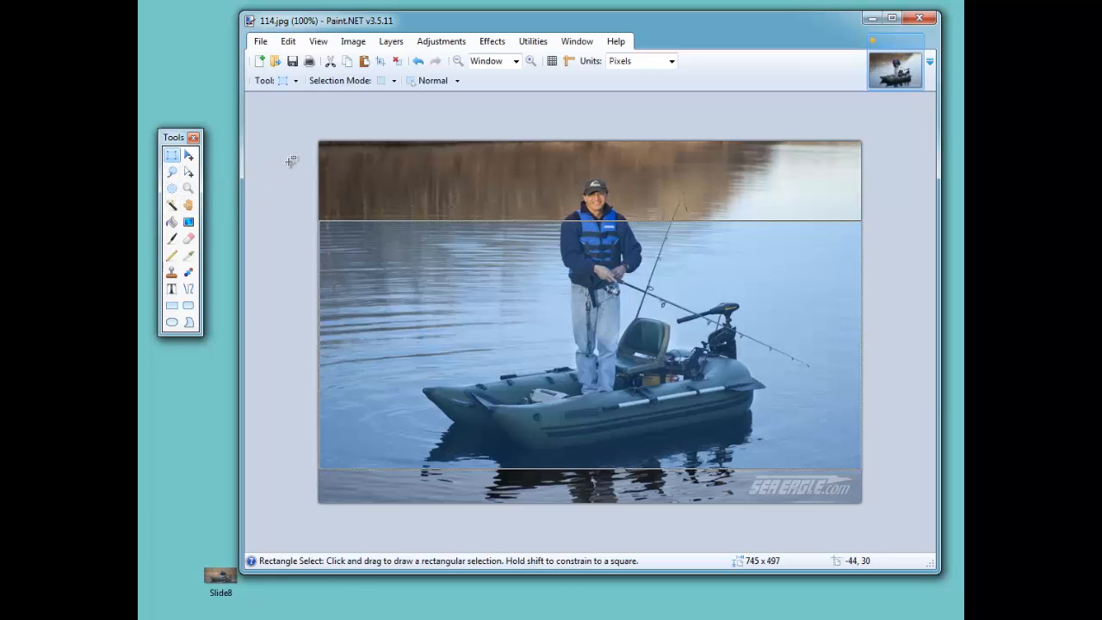
click(328, 157)
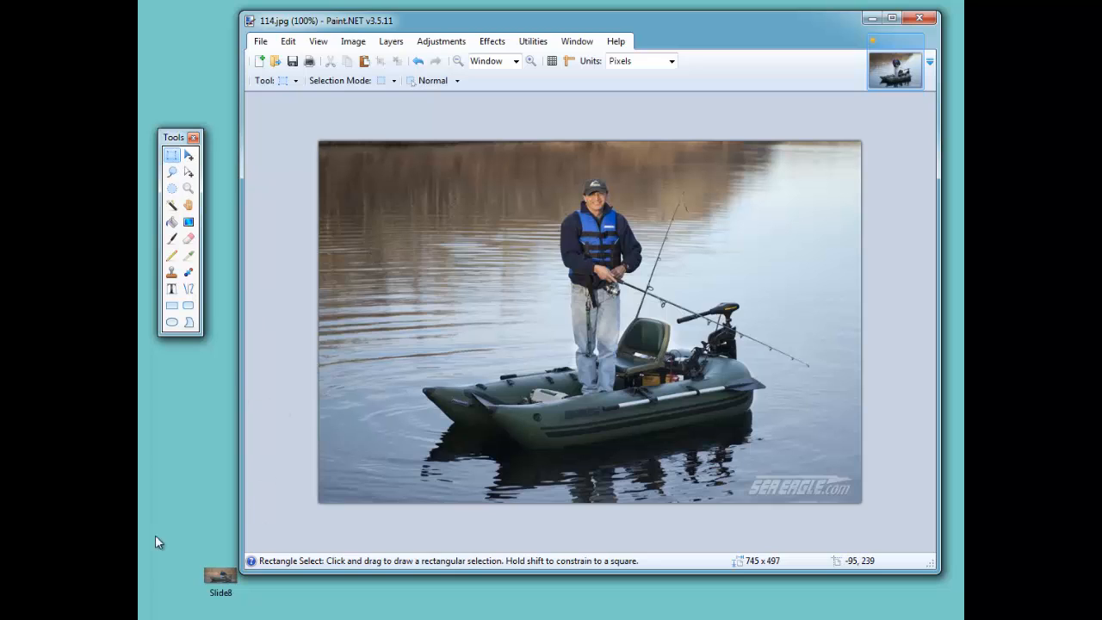
Undo the selection moves and the resize to return to the original image.
click(349, 43)
mouse_move(295, 45)
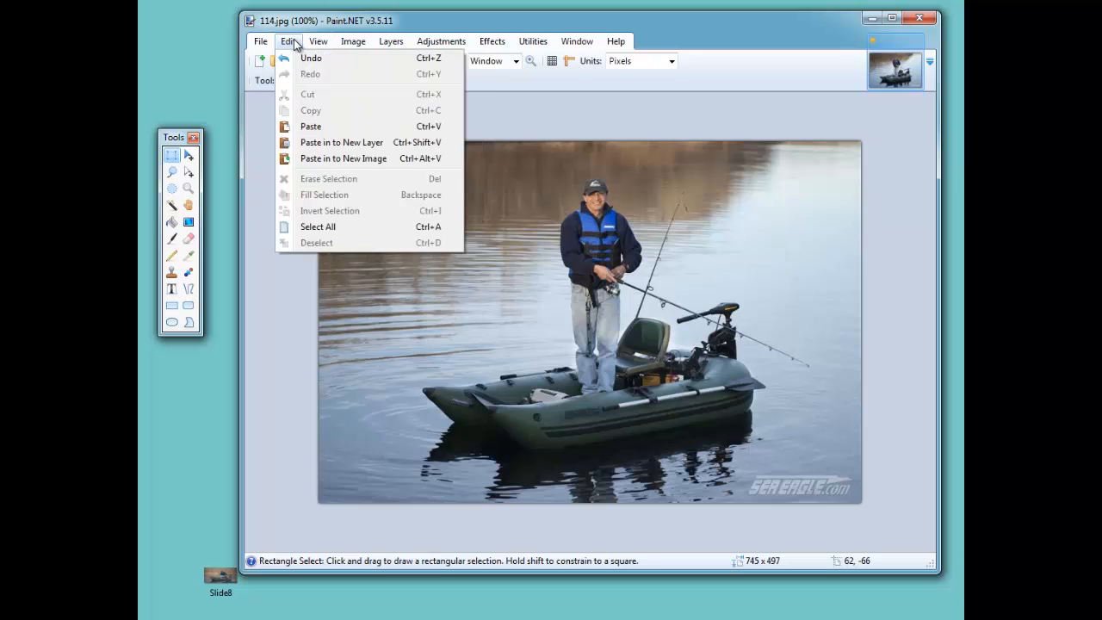
click(267, 127)
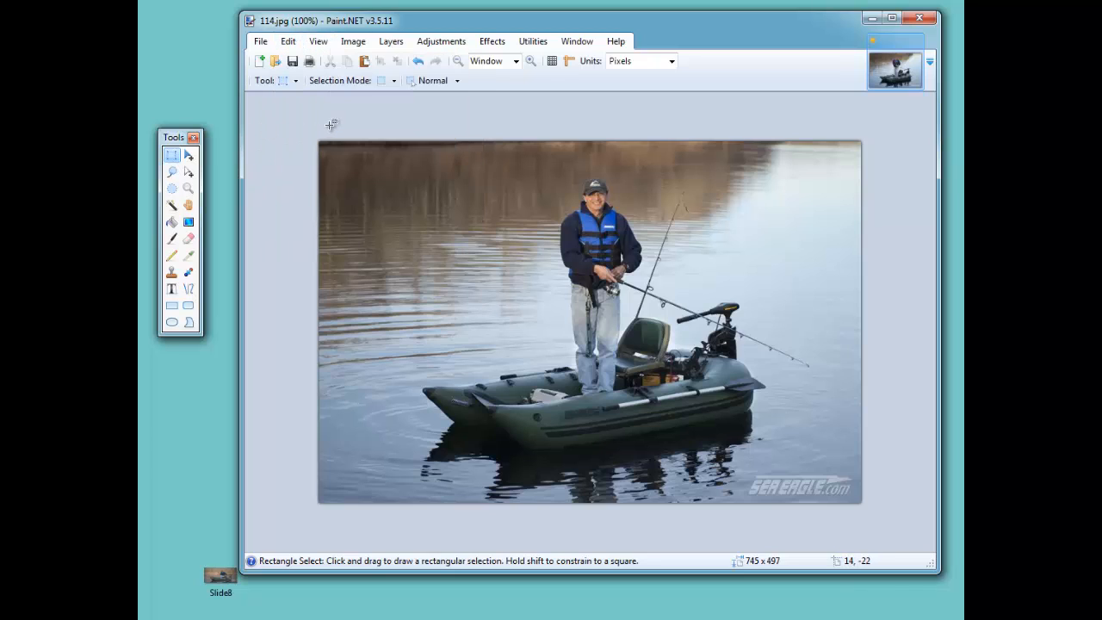
key(ctrl+z)
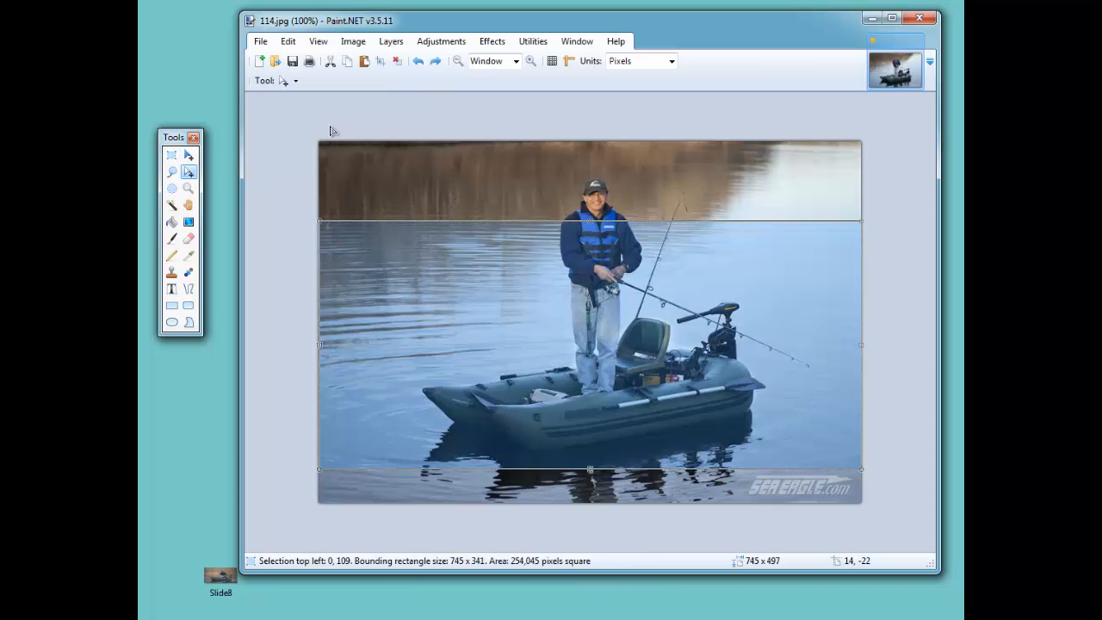
key(ctrl+z)
key(ctrl+z)
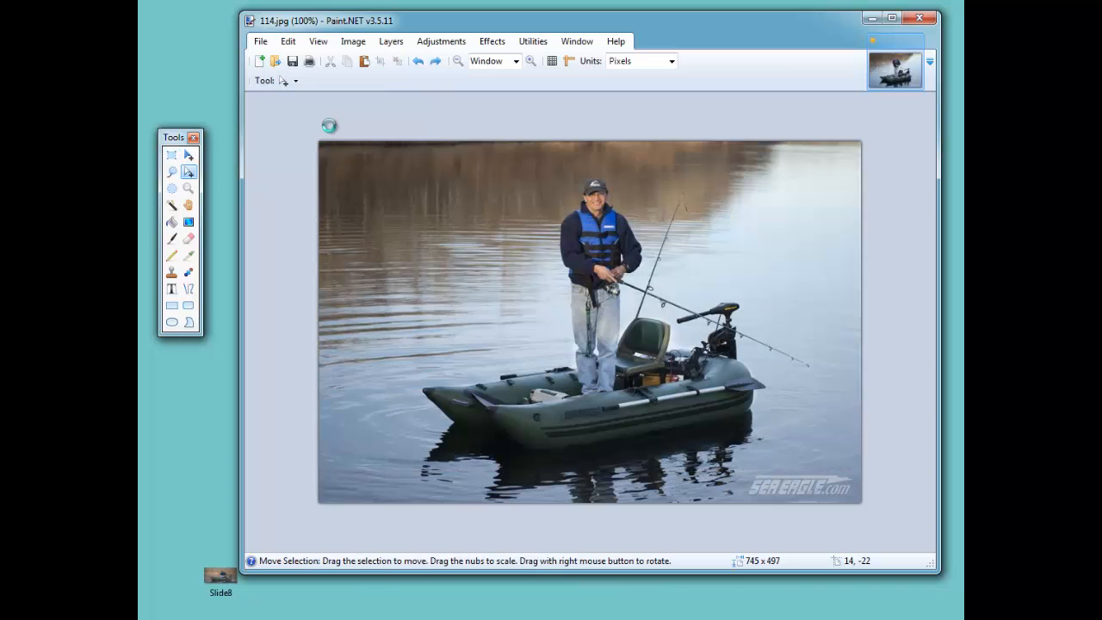
key(ctrl+z)
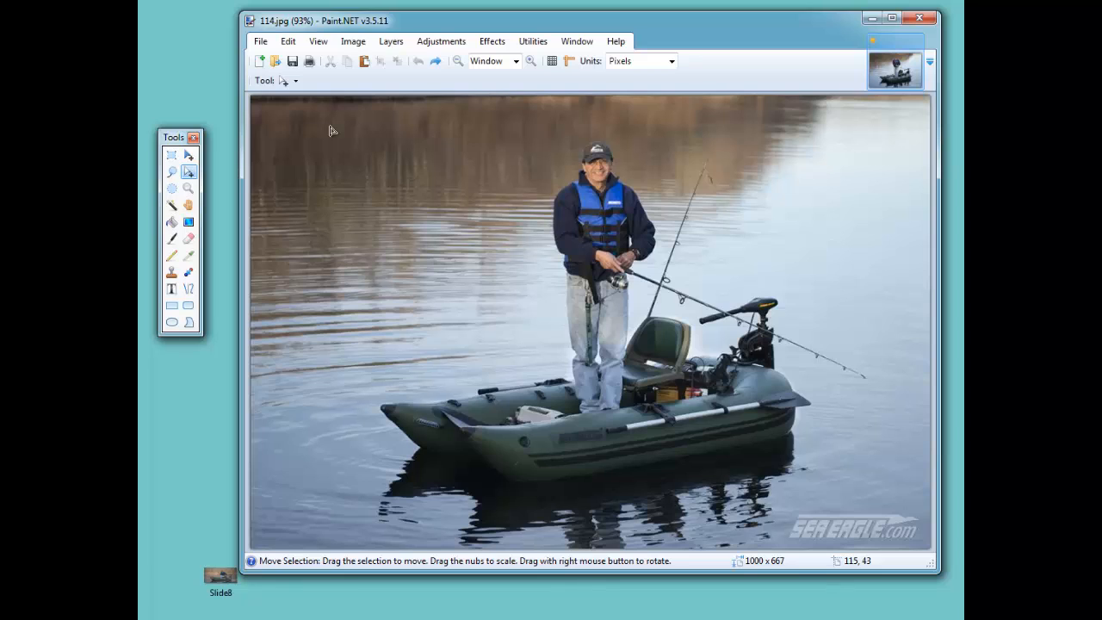
Select a full-width band about 1000 x 566 pixels, dropping a strip at the top, and crop to the selection.
click(173, 156)
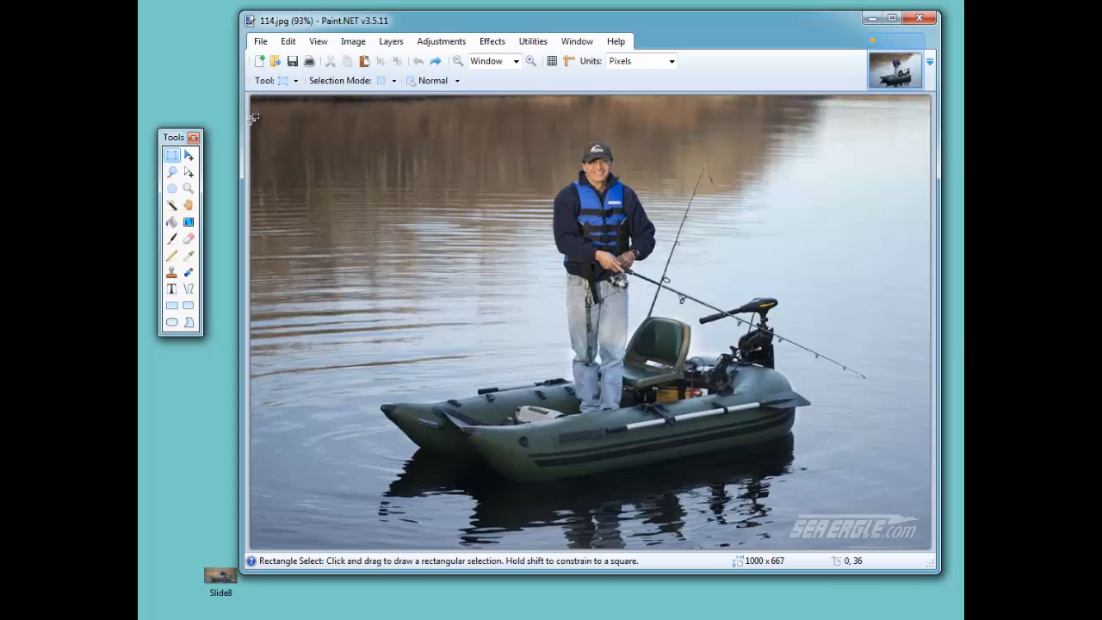
drag(252, 119, 931, 505)
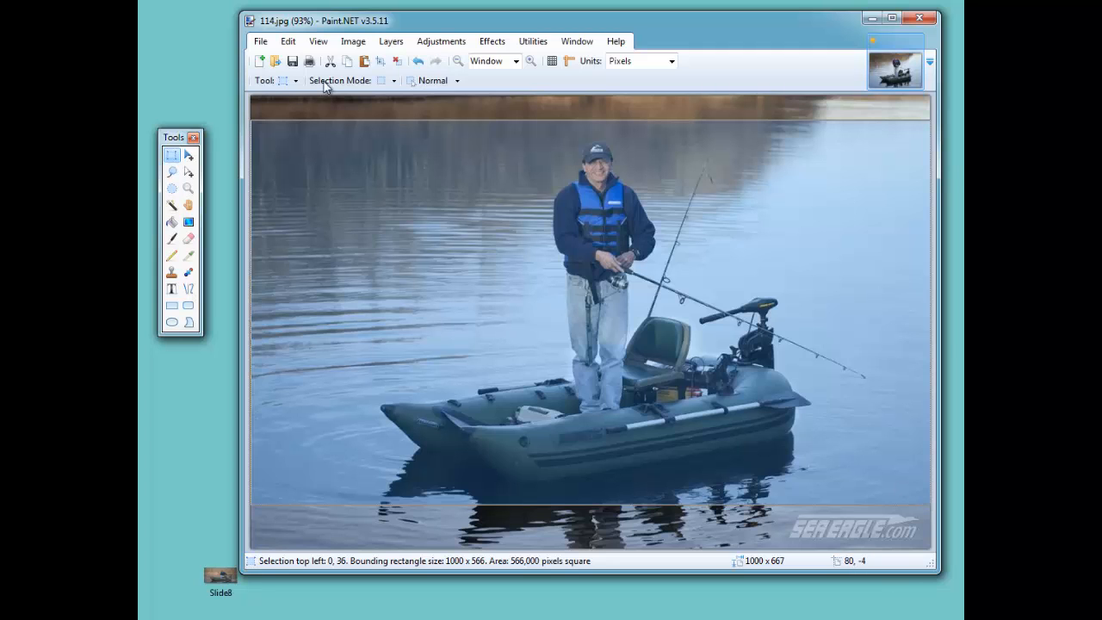
click(353, 41)
click(355, 60)
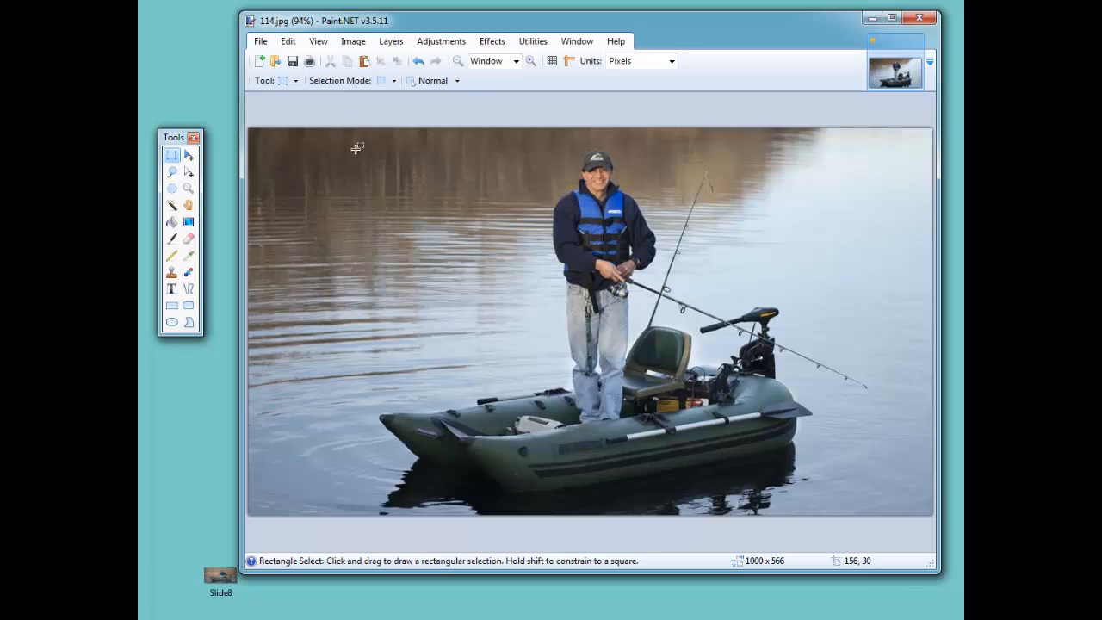
Resize the cropped image to a height of 340 pixels with aspect ratio maintained.
click(354, 41)
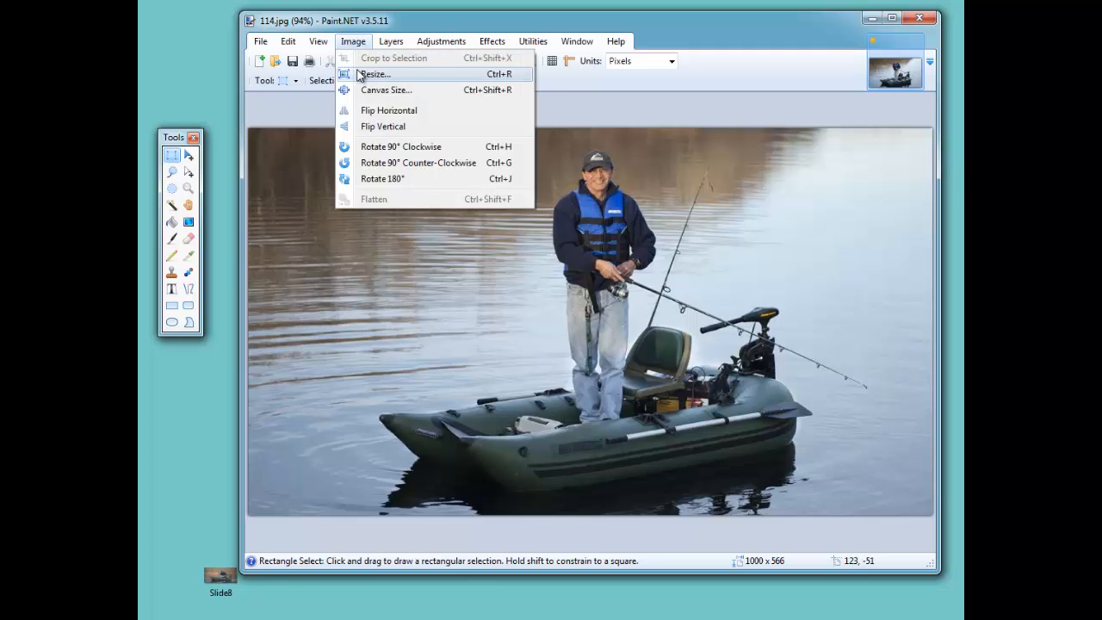
click(364, 72)
key(Tab)
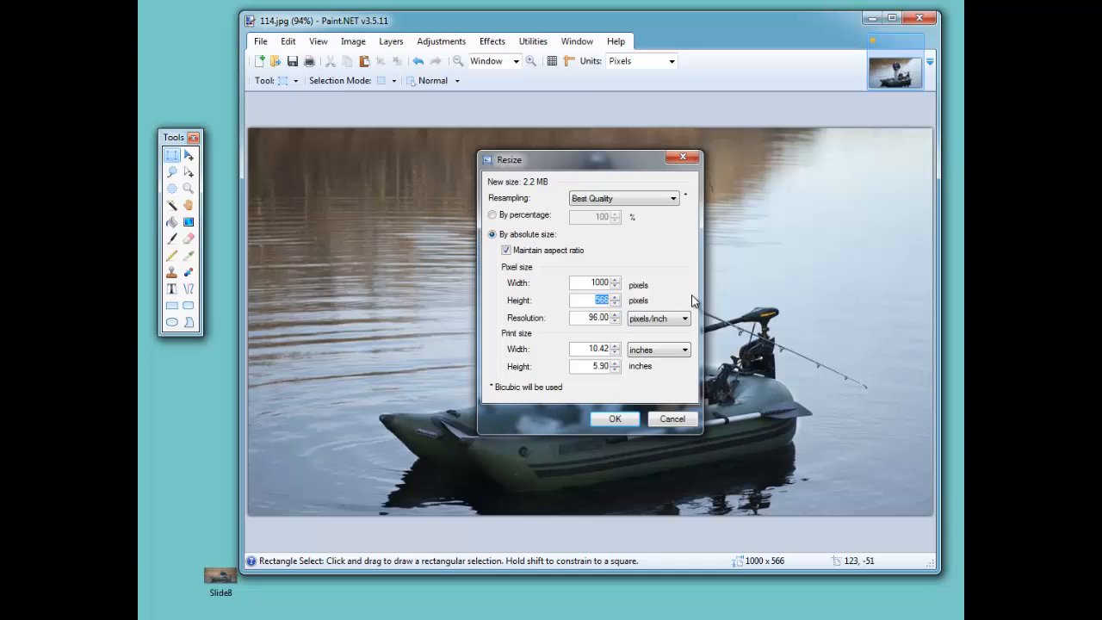
text(340)
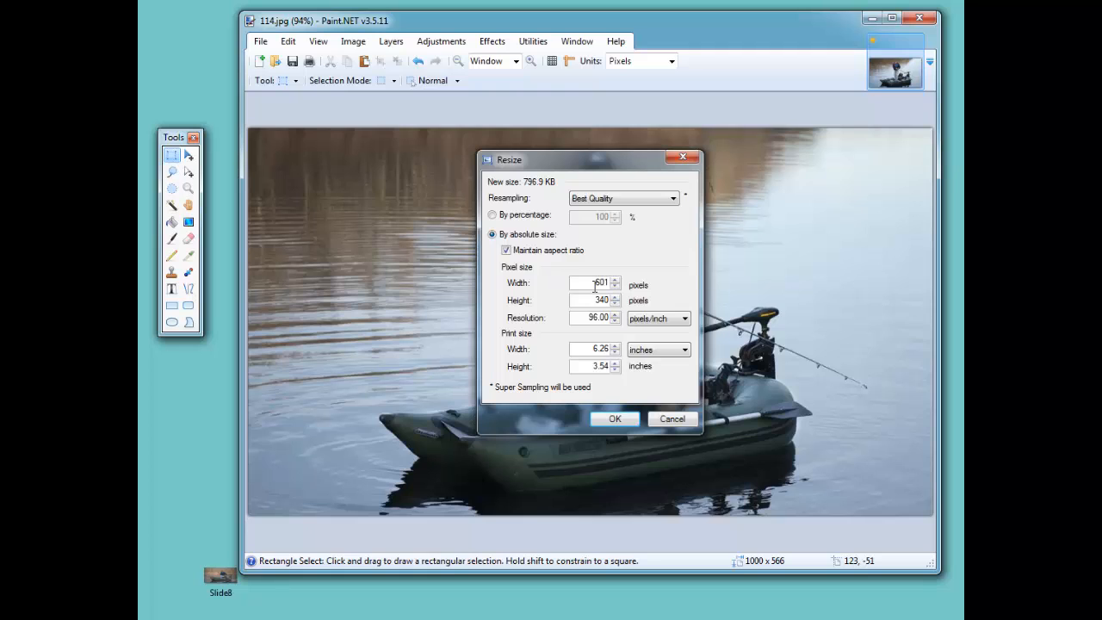
click(609, 421)
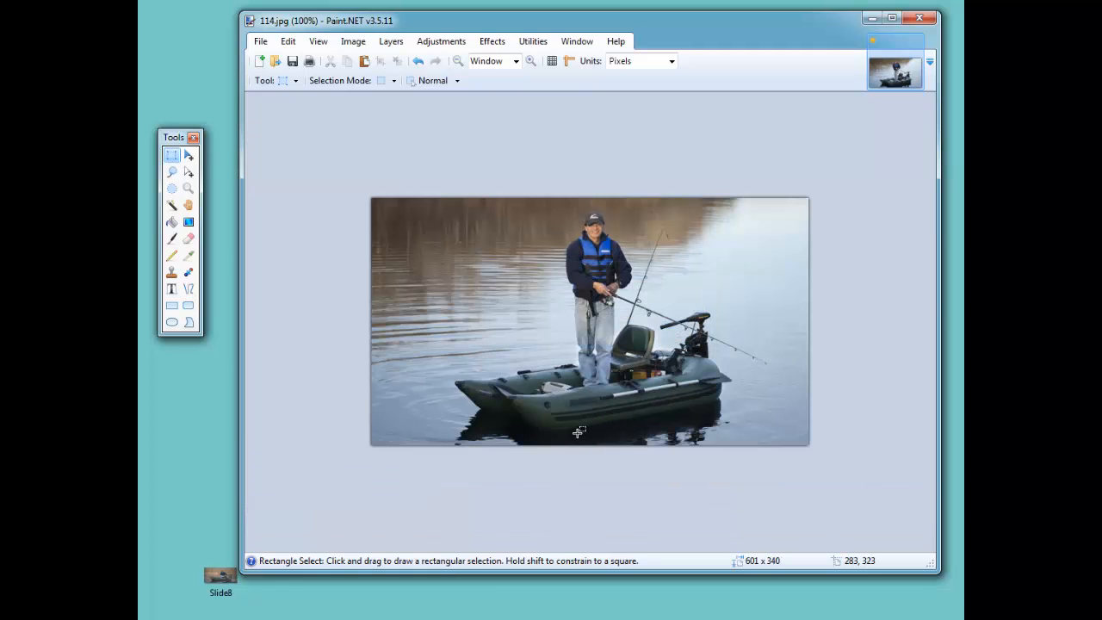